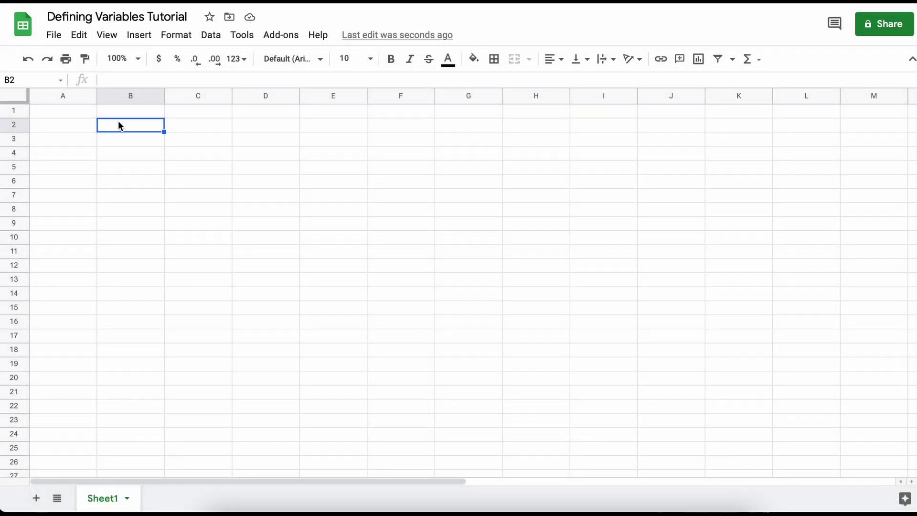
# Enter 'Number of CheeseCakes Sold Today:' in A2 and 'Price of CheeseCake Today' in A3, widening column A.
pyautogui.click(84, 130)
pyautogui.write('Num')
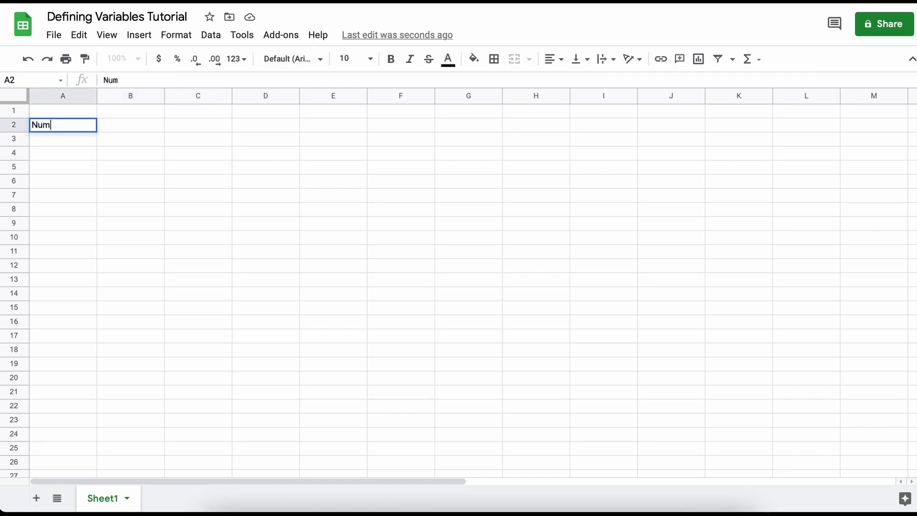
pyautogui.write('ber of CheeseCakes ')
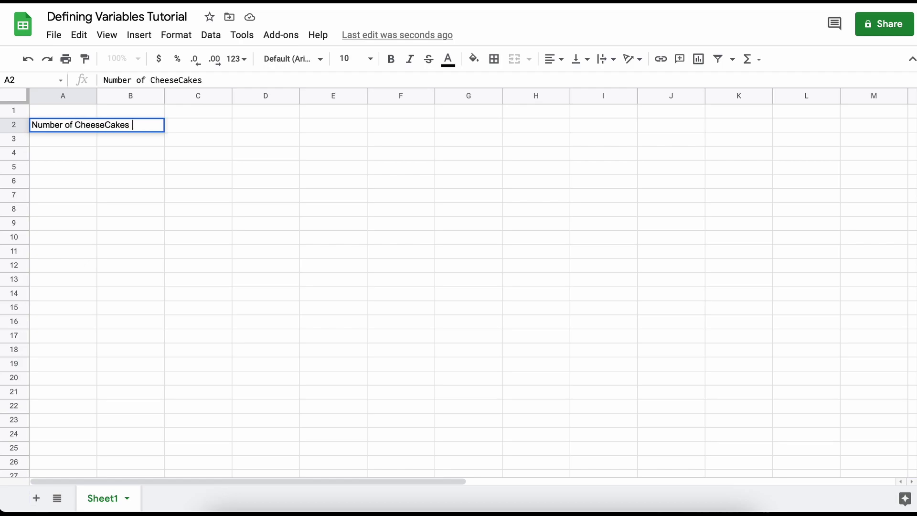
pyautogui.write('Sold Today:')
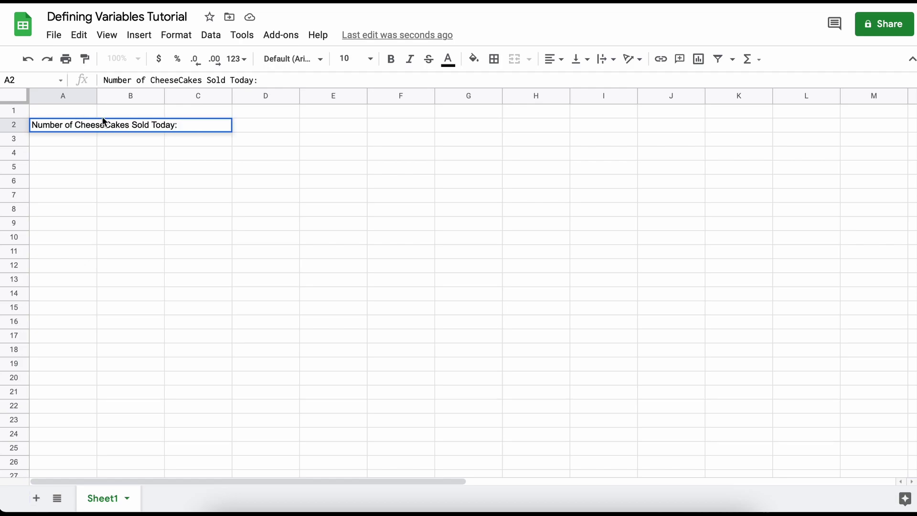
pyautogui.moveTo(97, 95); pyautogui.dragTo(189, 95)
pyautogui.click(167, 138)
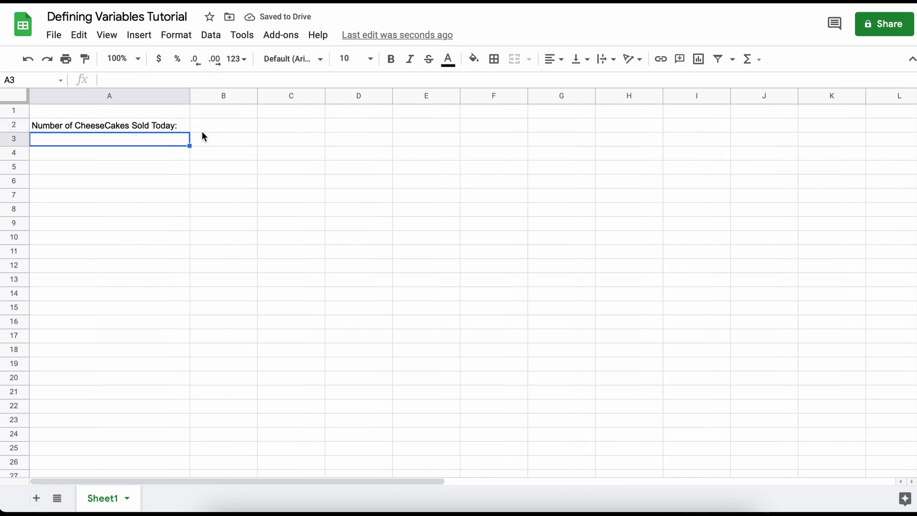
pyautogui.write('Price of CheeseC')
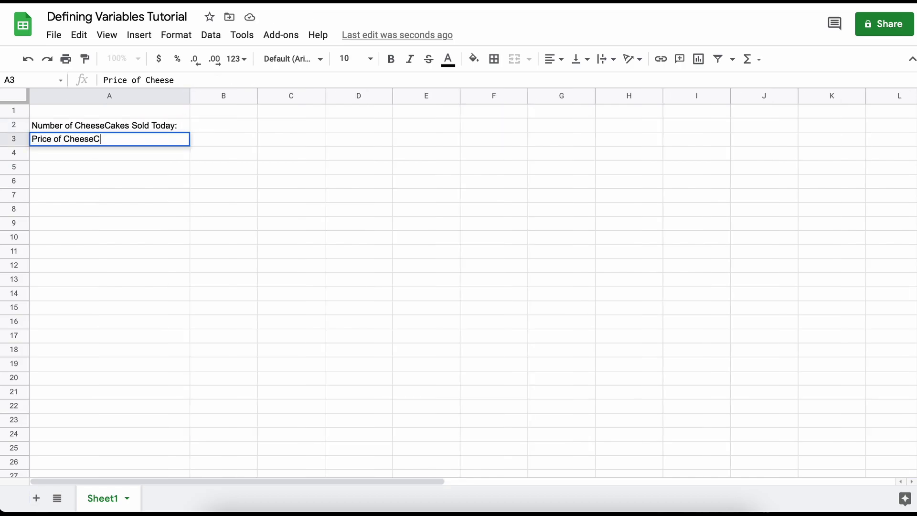
pyautogui.write('ake Today:')
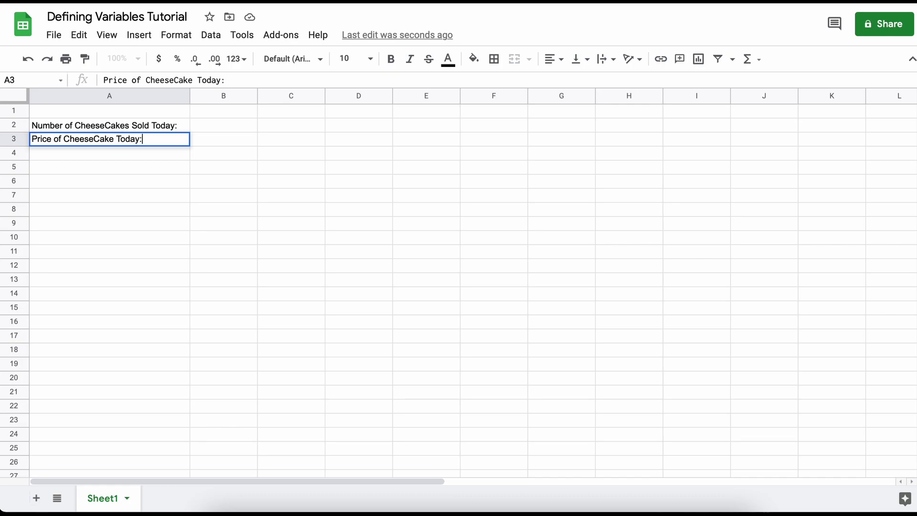
# Enter 15 in B2 and 22 in B3.
pyautogui.click(239, 127)
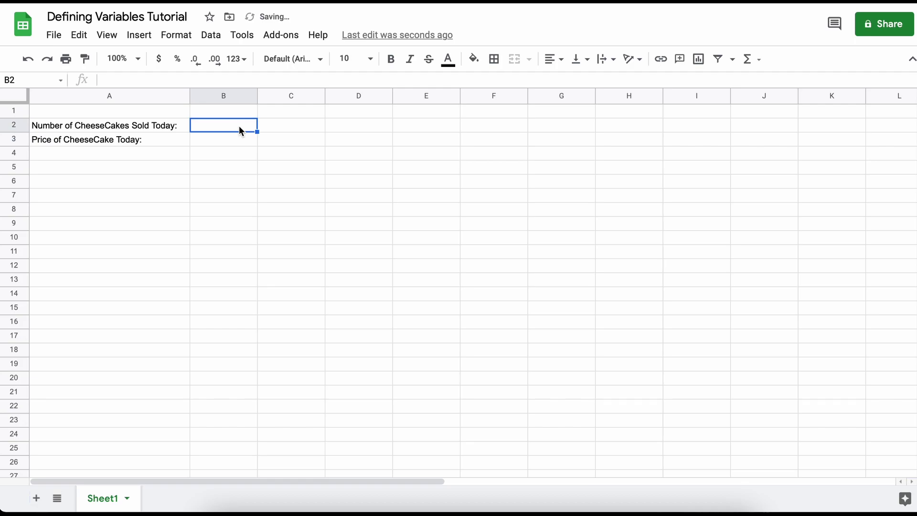
pyautogui.write('15')
pyautogui.press('Tab')
pyautogui.click(236, 142)
pyautogui.write('22')
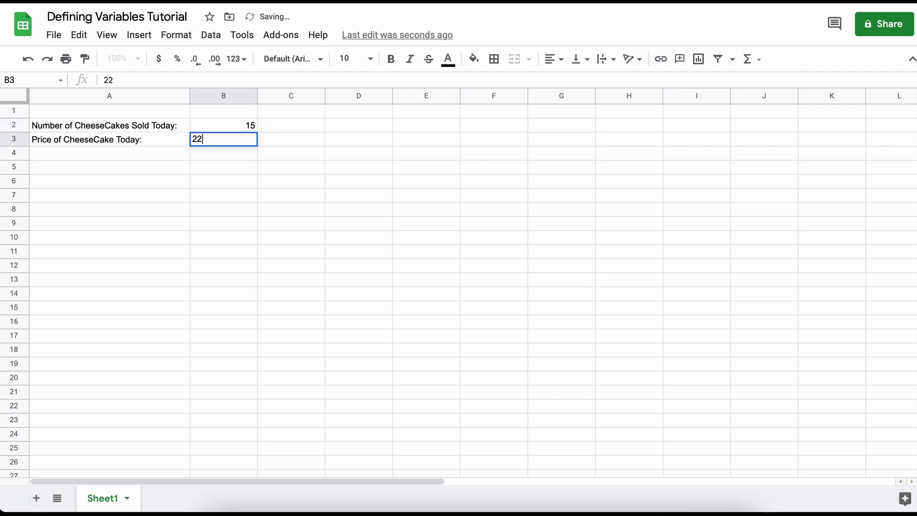
pyautogui.click(233, 153)
pyautogui.click(225, 127)
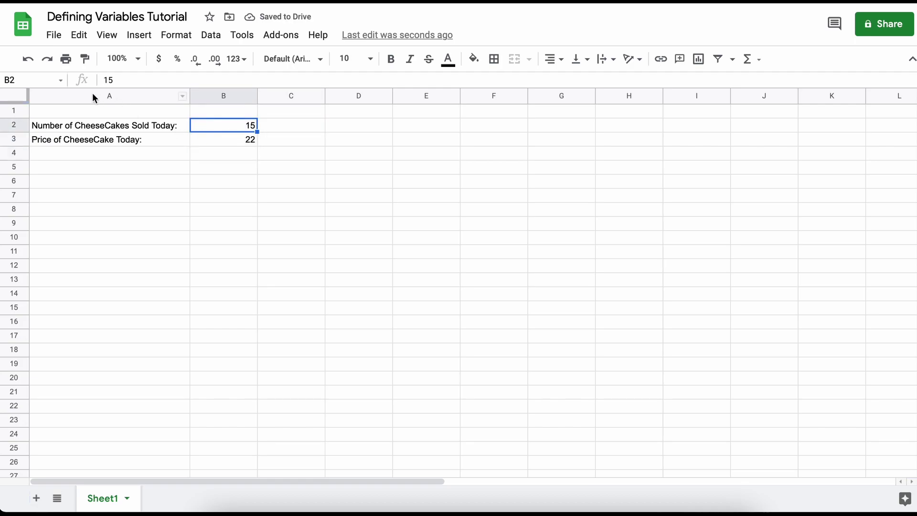
# Use the Name box to call B2 cc_sold and B3 cc_price.
pyautogui.click(28, 78)
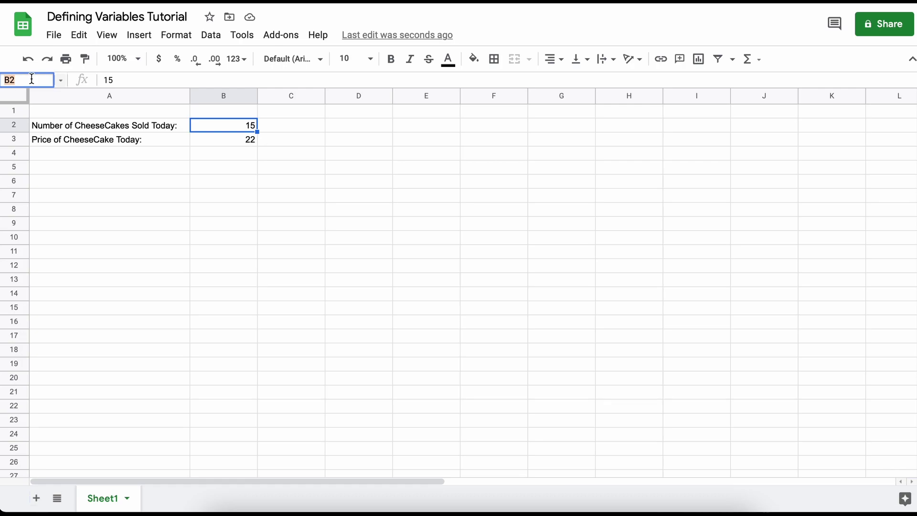
pyautogui.write('cc_sold')
pyautogui.press('Return')
pyautogui.click(228, 145)
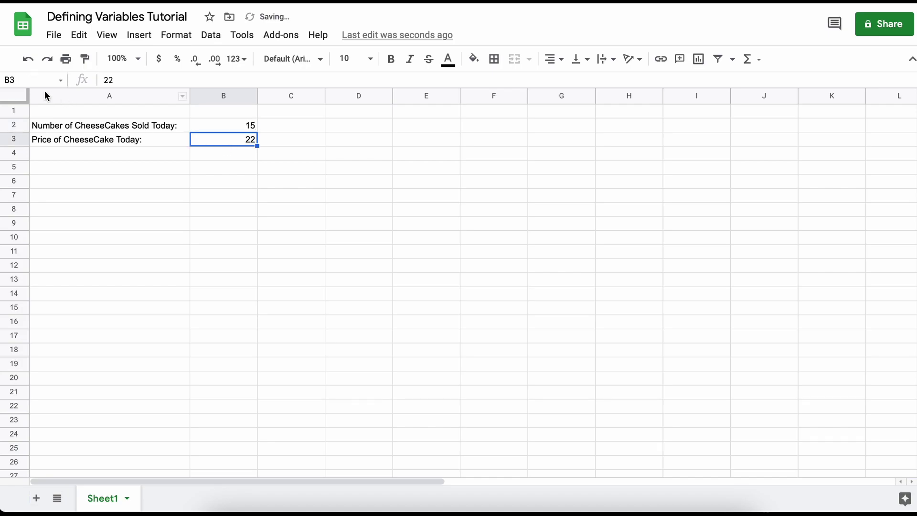
pyautogui.click(28, 79)
pyautogui.write('cc_p')
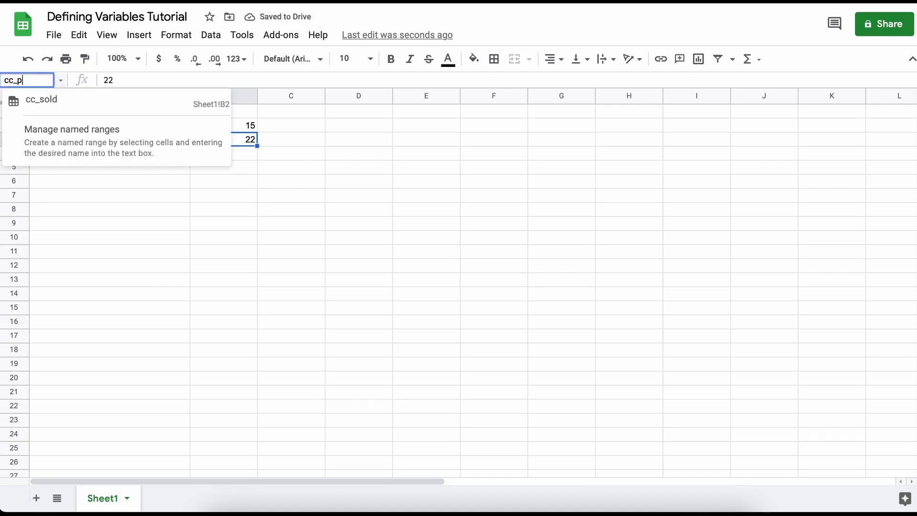
pyautogui.write('rice')
pyautogui.press('Return')
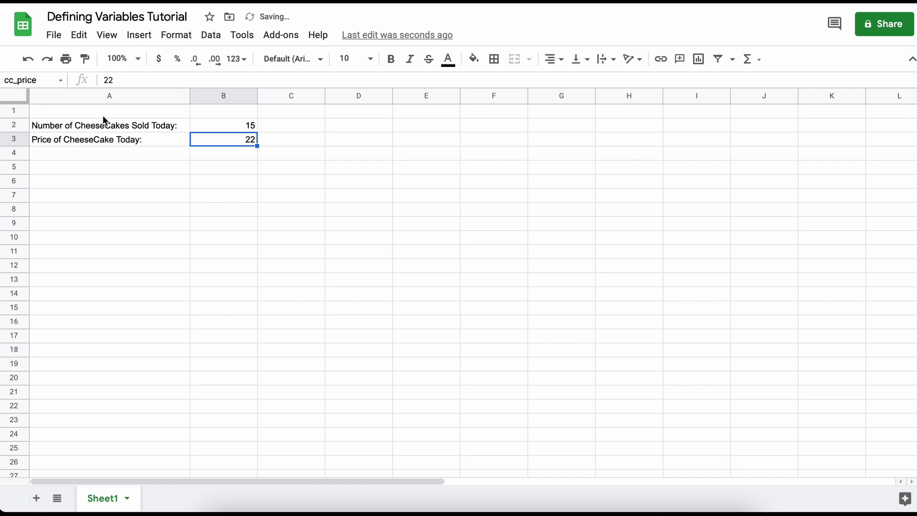
# Label A5 'Revenue for today:' and enter =cc_sold*cc_price in B5, returning 330.
pyautogui.click(161, 167)
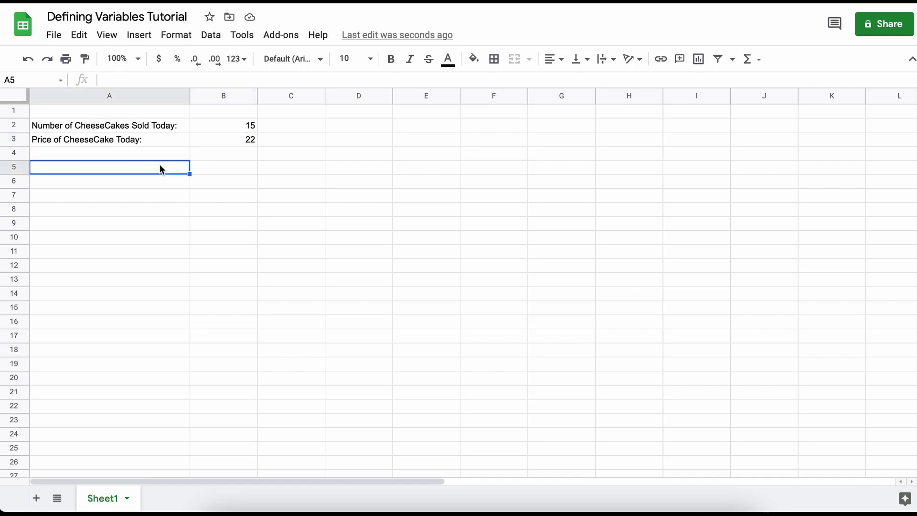
pyautogui.write('Revenue for today:')
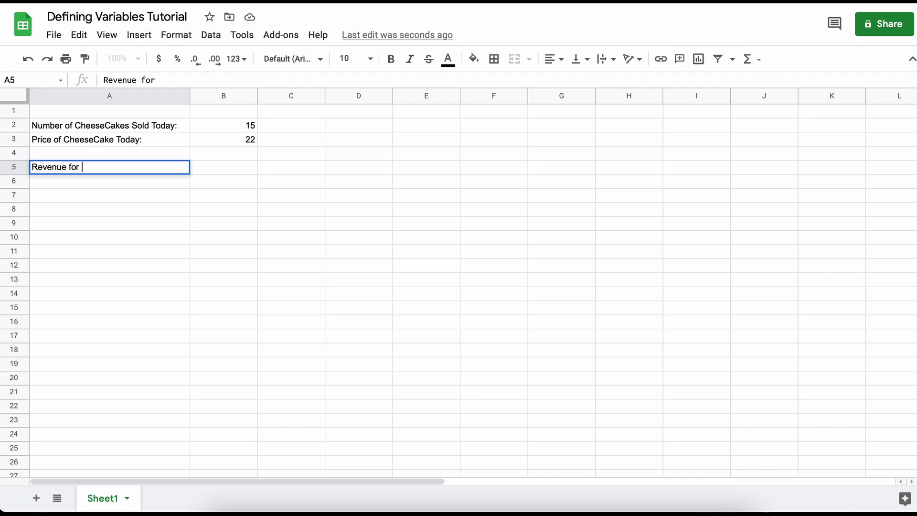
pyautogui.press('Tab')
pyautogui.write('=cc')
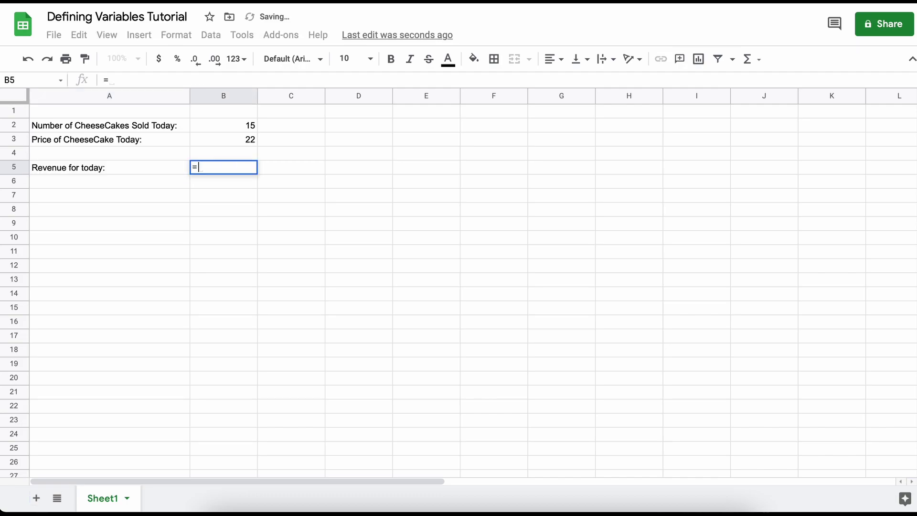
pyautogui.click(232, 187)
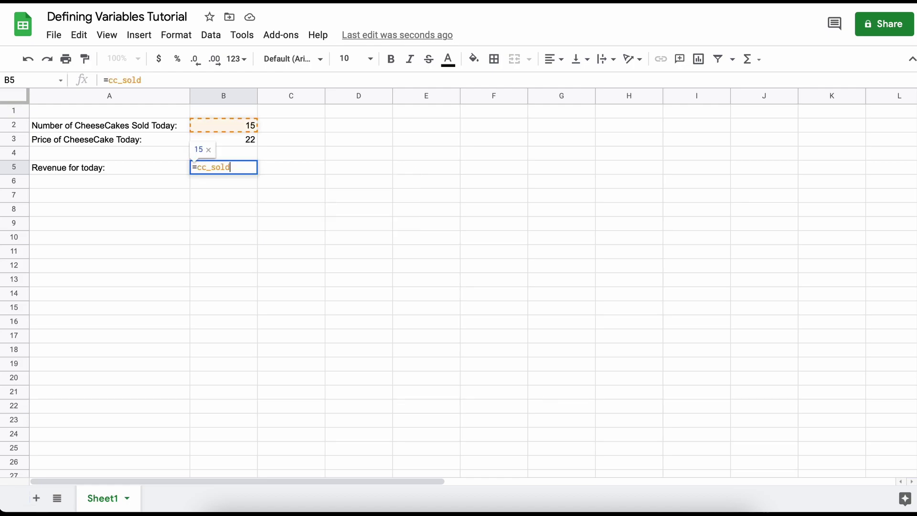
pyautogui.write('*cc')
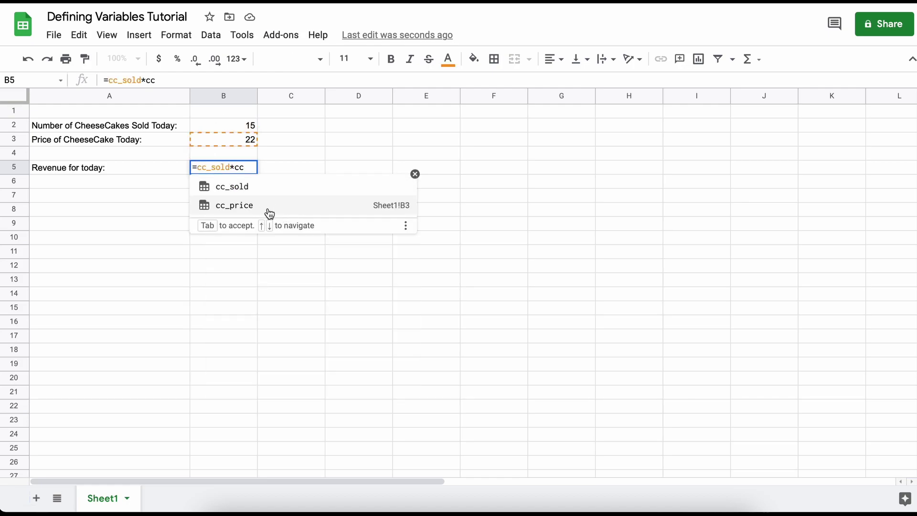
pyautogui.click(266, 211)
pyautogui.press('Return')
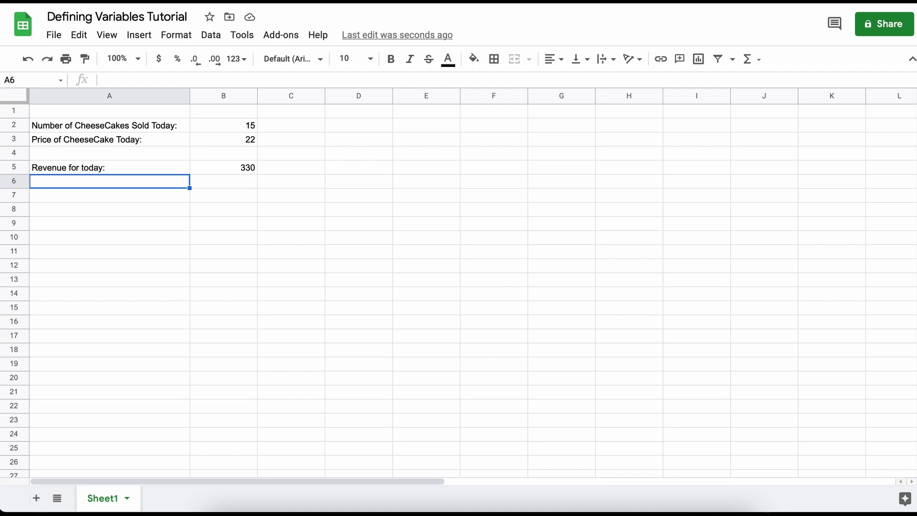
# Insert a row above row 3 and label the sold counts 'From Store 1' (A2) and 'From Store 2' (A3).
pyautogui.click(13, 139)
pyautogui.rightClick(12, 140)
pyautogui.click(48, 206)
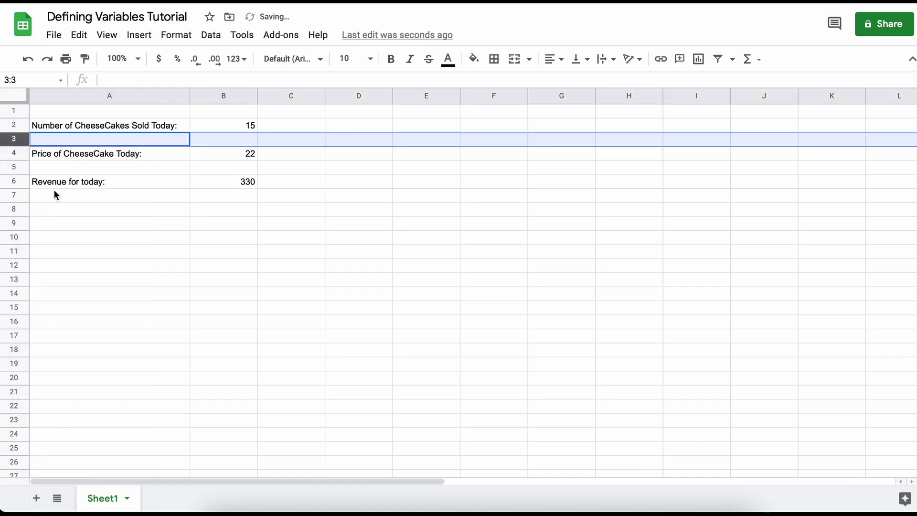
pyautogui.click(75, 138)
pyautogui.click(91, 127)
pyautogui.click(95, 142)
pyautogui.write('Number of CheeseCakes Sold Today:')
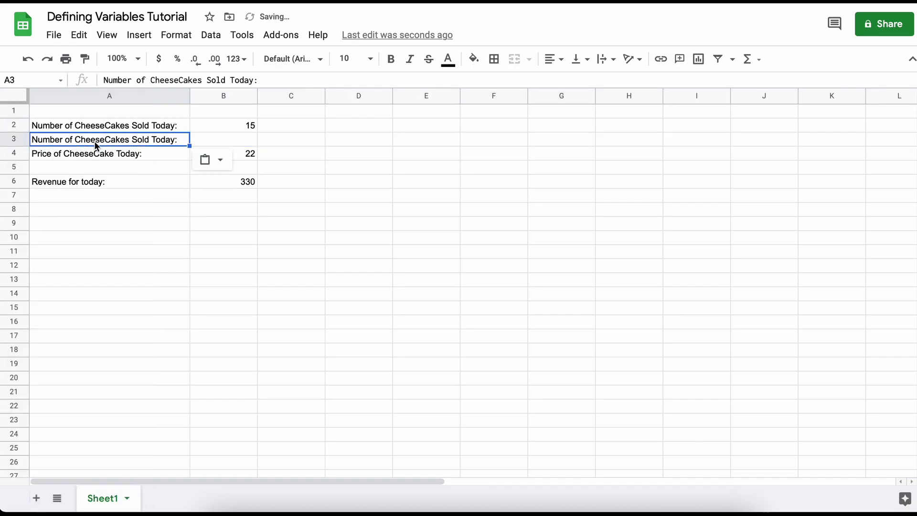
pyautogui.doubleClick(150, 125)
pyautogui.press('Right')
pyautogui.press('Right')
pyautogui.press('Right')
pyautogui.press('Right')
pyautogui.press('Right')
pyautogui.write('From St')
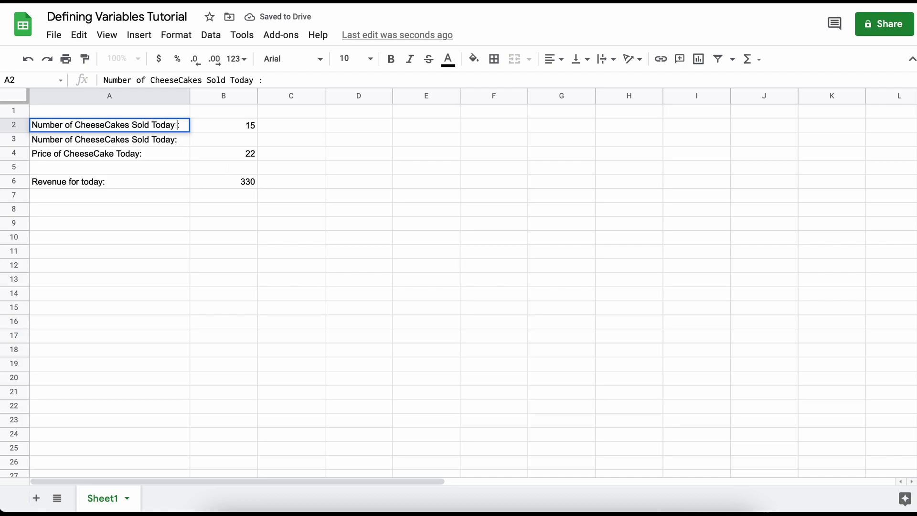
pyautogui.write('ore 1')
pyautogui.click(188, 142)
pyautogui.write('Number of CheeseCakes Sold Today From Store 1:')
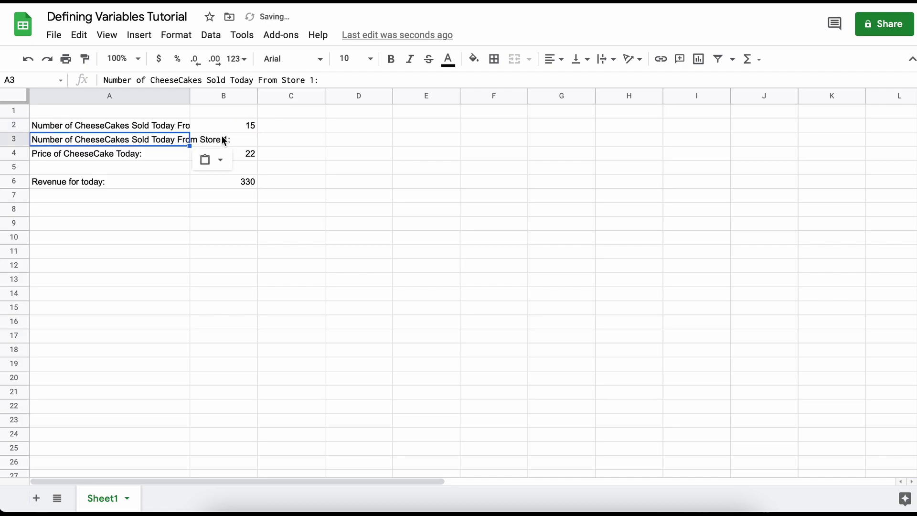
pyautogui.doubleClick(312, 80)
pyautogui.write('2')
pyautogui.press('Return')
pyautogui.moveTo(190, 96); pyautogui.dragTo(239, 96)
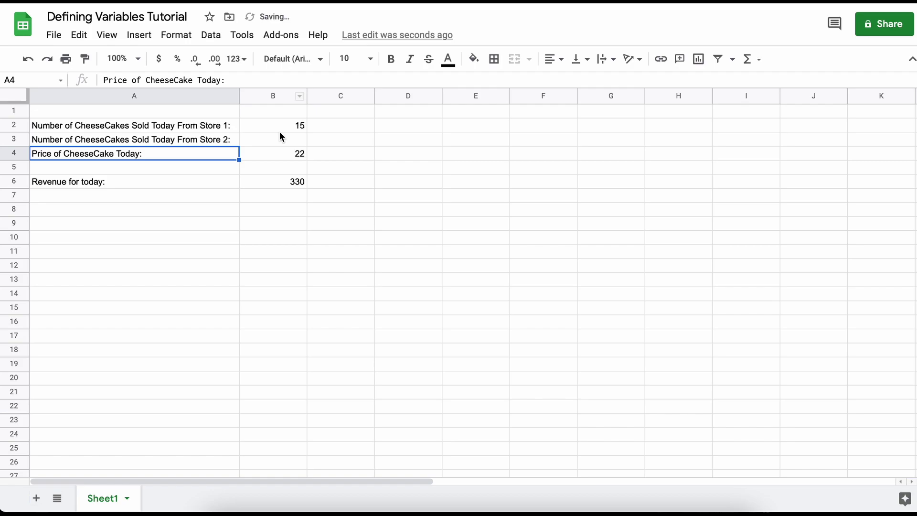
# Enter 17 in B3 and name that cell cc2_sold.
pyautogui.click(280, 138)
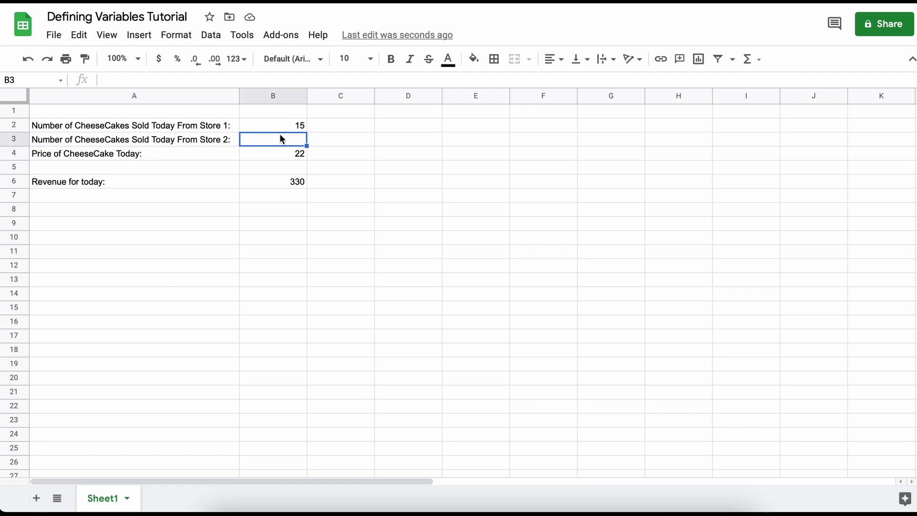
pyautogui.write('17')
pyautogui.press('Return')
pyautogui.press('super+j')
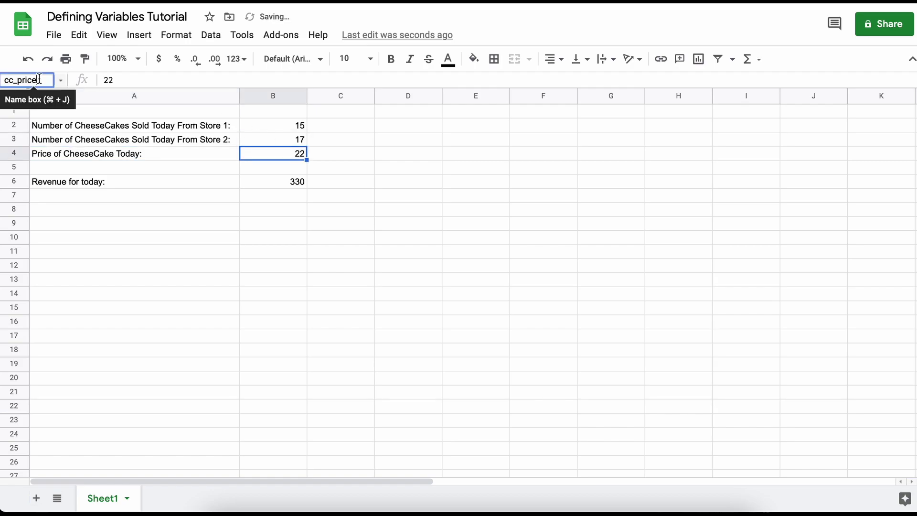
pyautogui.click(260, 141)
pyautogui.click(22, 80)
pyautogui.write('cc2_')
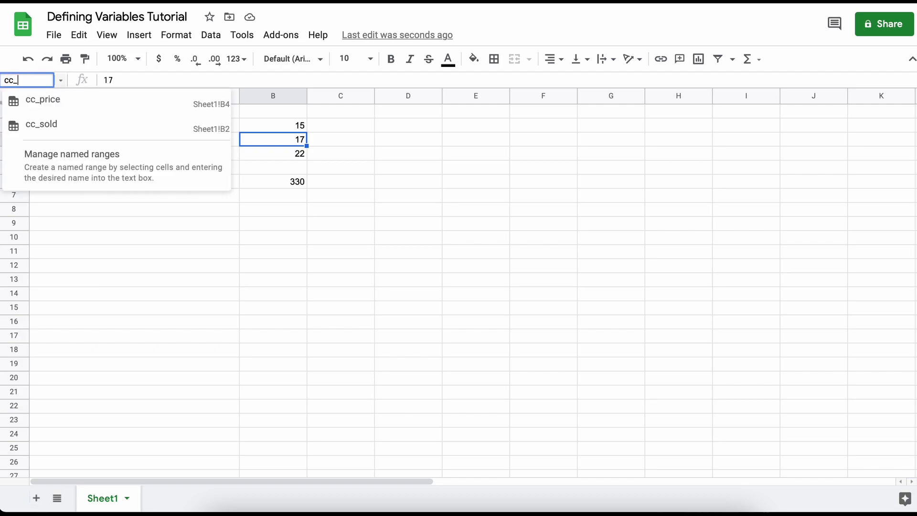
pyautogui.write(')')
pyautogui.press('BackSpace')
pyautogui.write('sold')
pyautogui.press('Return')
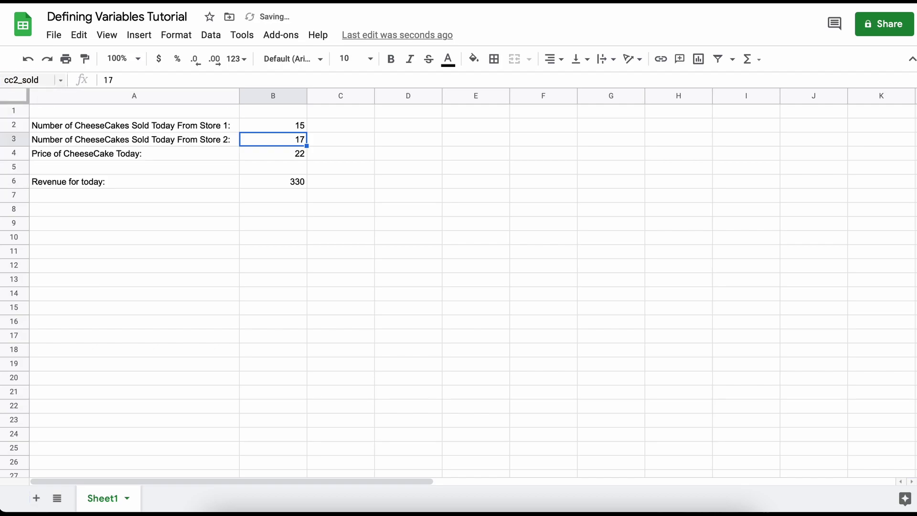
# Change B6's formula to =(cc_sold+cc2_sold)*cc_price, now returning 704.
pyautogui.click(273, 181)
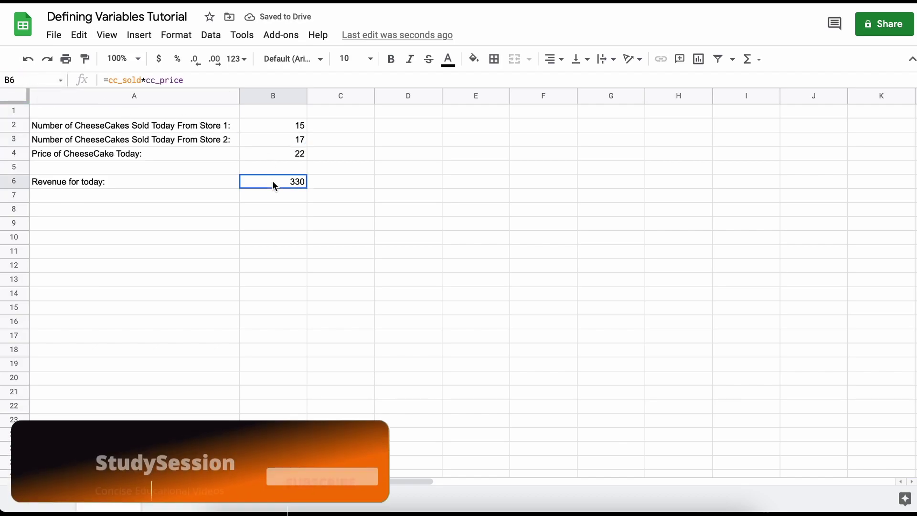
pyautogui.click(164, 79)
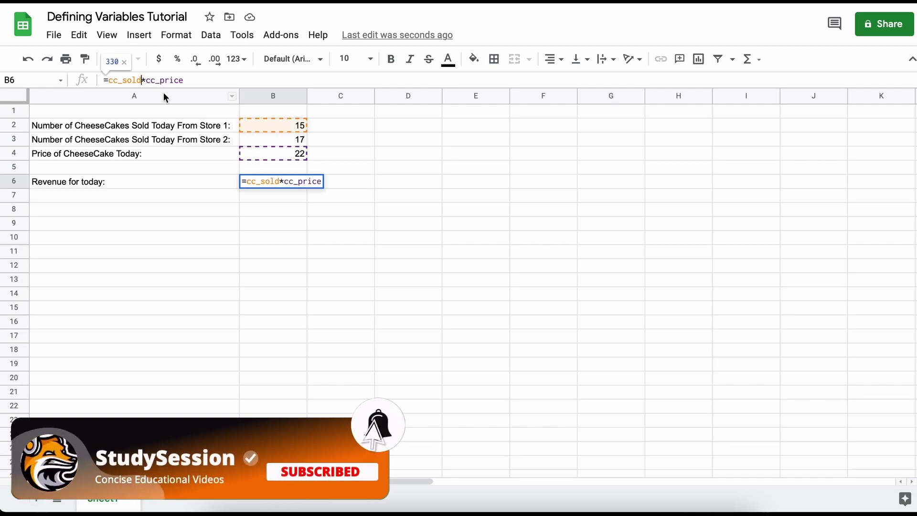
pyautogui.write('+cc2_sold')
pyautogui.write(')')
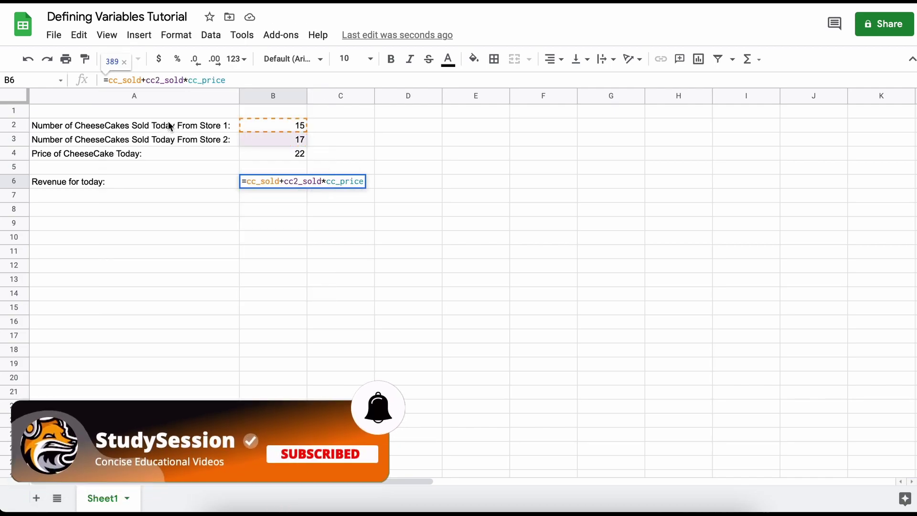
pyautogui.click(108, 80)
pyautogui.write('(')
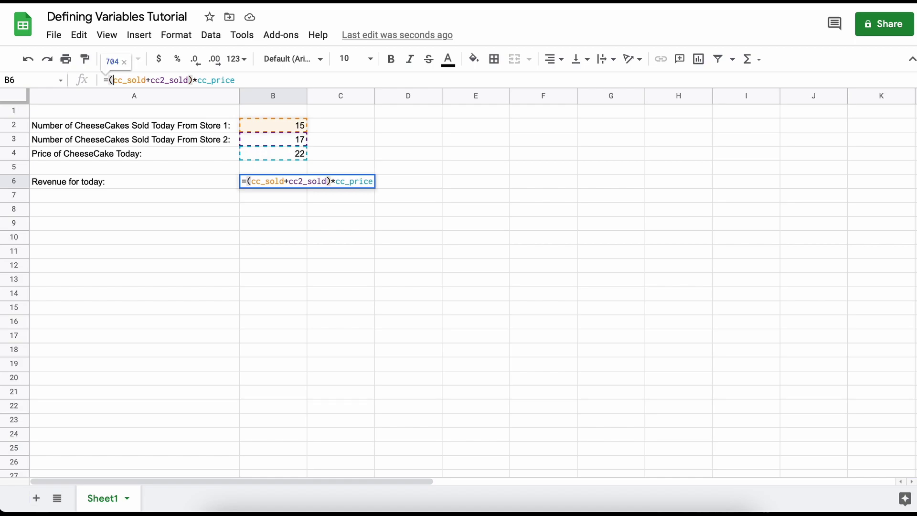
pyautogui.press('Return')
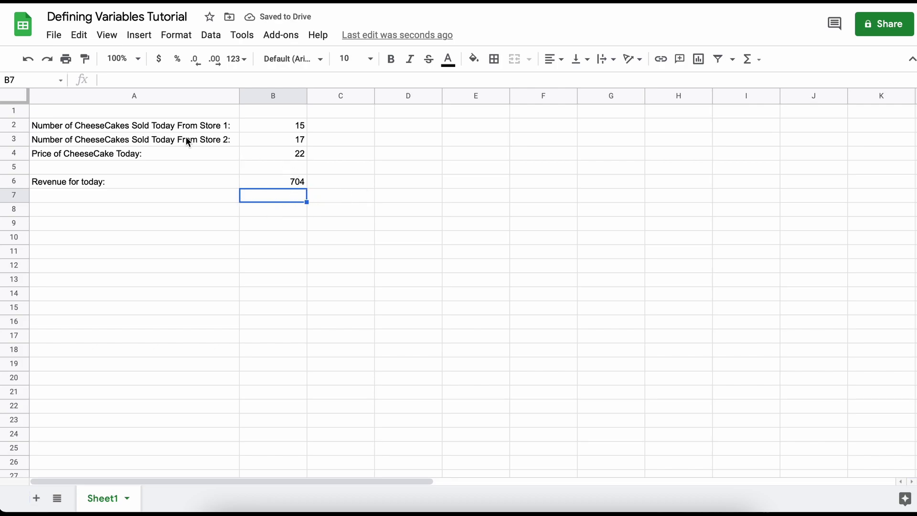
# Move the price row down to row 5 and add 'Total CheeseCakes Sold' with =cc_sold+cc2_sold (32) in row 4.
pyautogui.click(190, 153)
pyautogui.hotkey('shift', 'Right')
pyautogui.moveTo(197, 155); pyautogui.dragTo(200, 172)
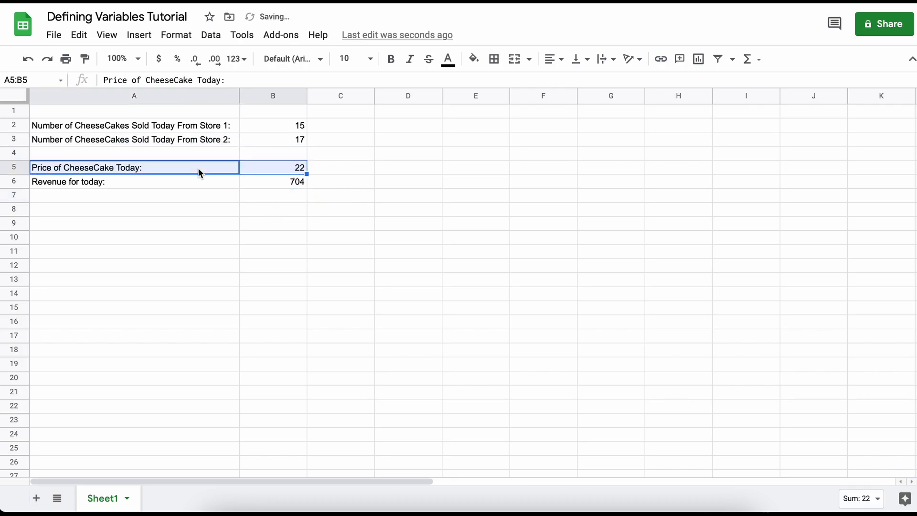
pyautogui.click(208, 157)
pyautogui.write('Total CheeseCakes ')
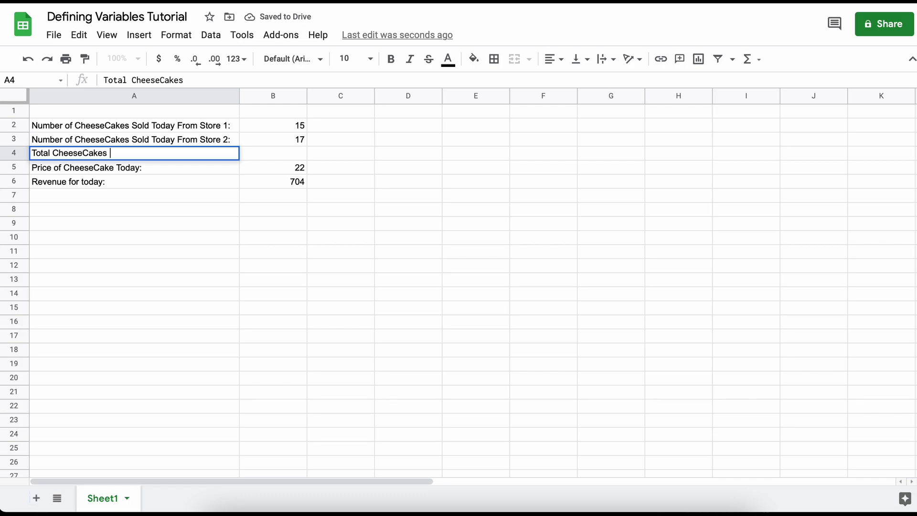
pyautogui.write('Sold')
pyautogui.press('Tab')
pyautogui.write('=cc')
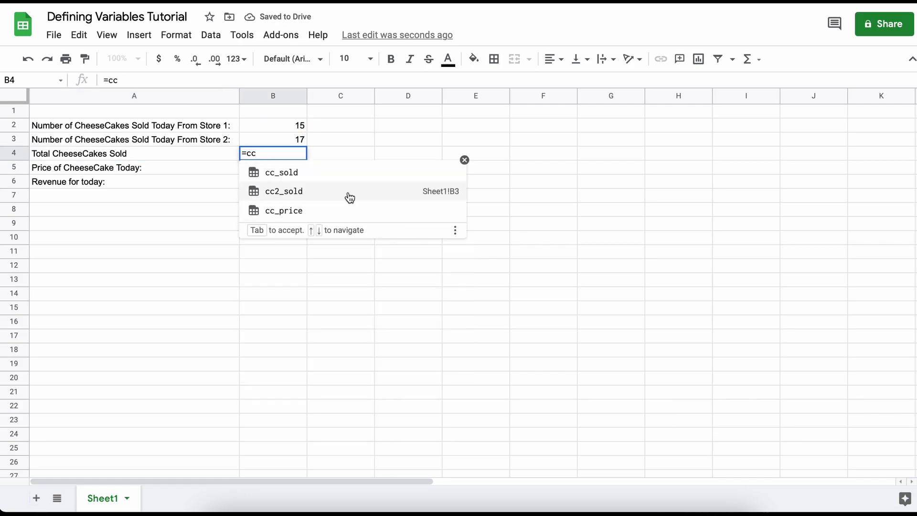
pyautogui.press('Tab')
pyautogui.write('+cc2')
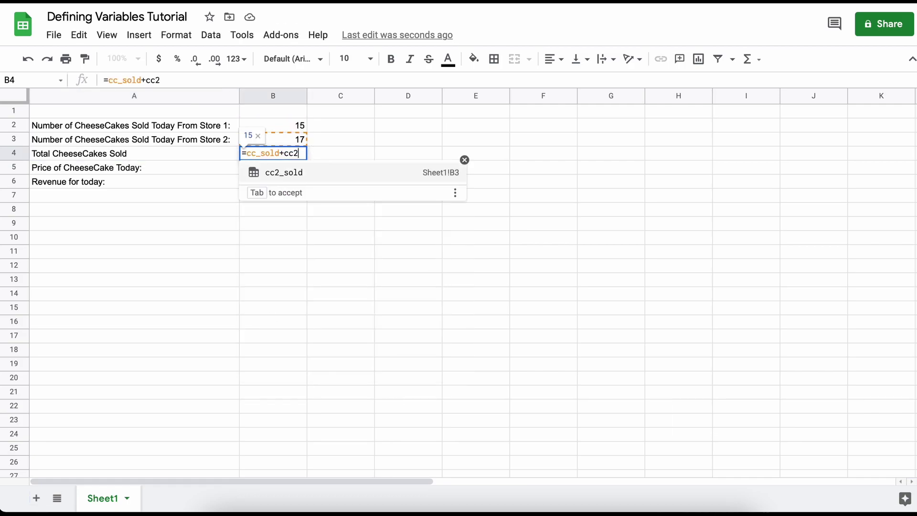
pyautogui.press('Tab')
pyautogui.press('Return')
# Name the total cell B4 cc_total.
pyautogui.click(298, 153)
pyautogui.click(20, 80)
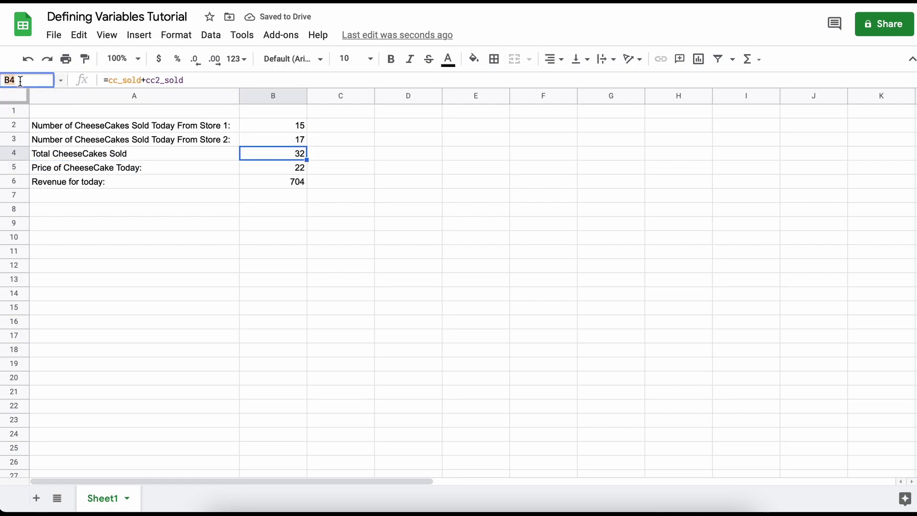
pyautogui.write('cc_total')
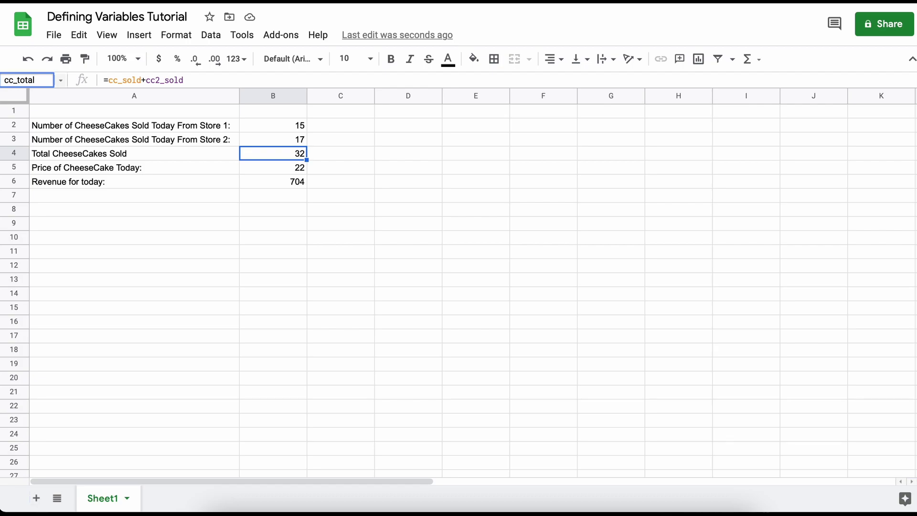
pyautogui.press('Return')
# Enter =cc_total*cc_price in B7, returning 704.
pyautogui.click(274, 194)
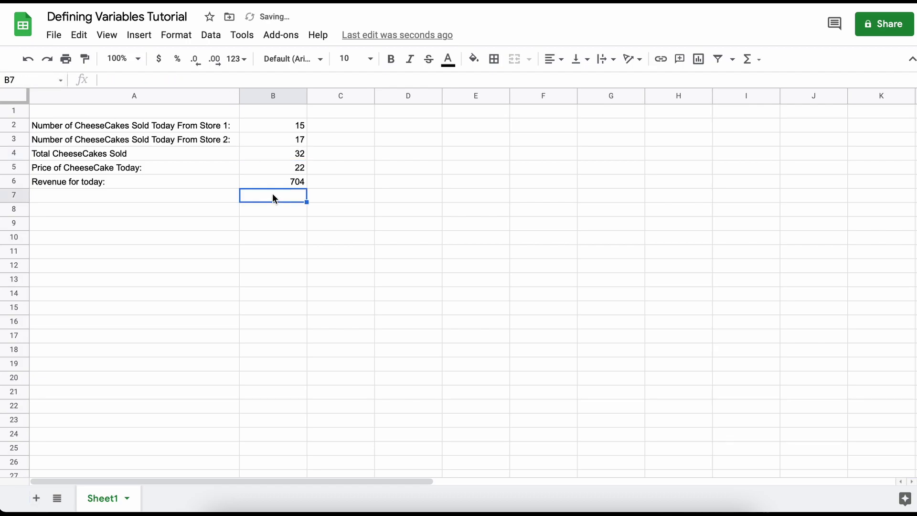
pyautogui.write('=cc')
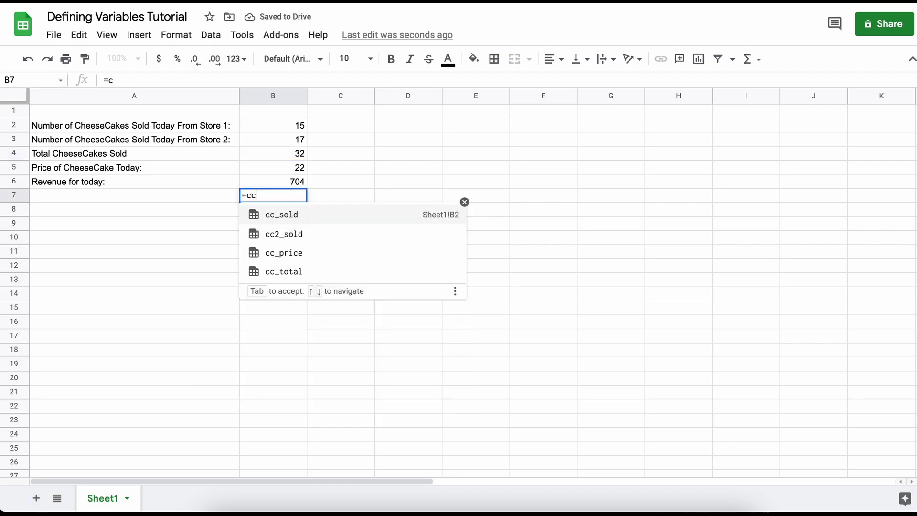
pyautogui.click(286, 273)
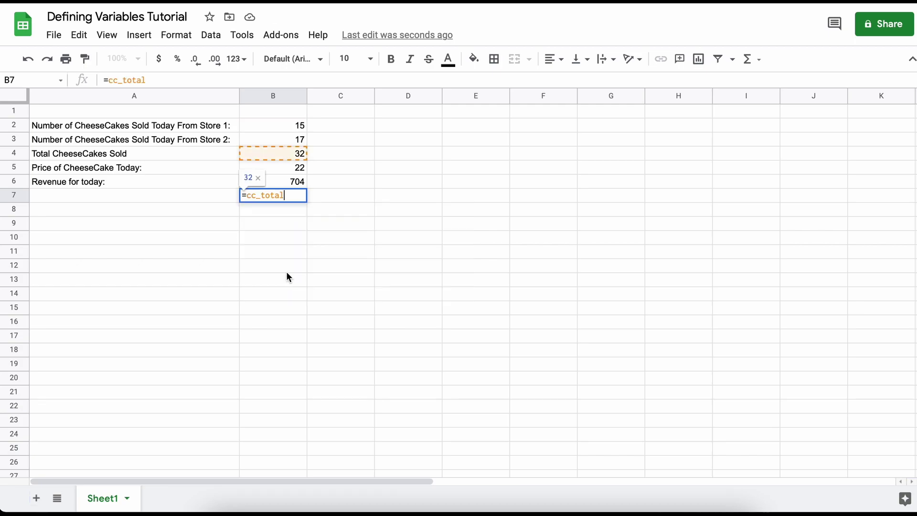
pyautogui.write('*cc')
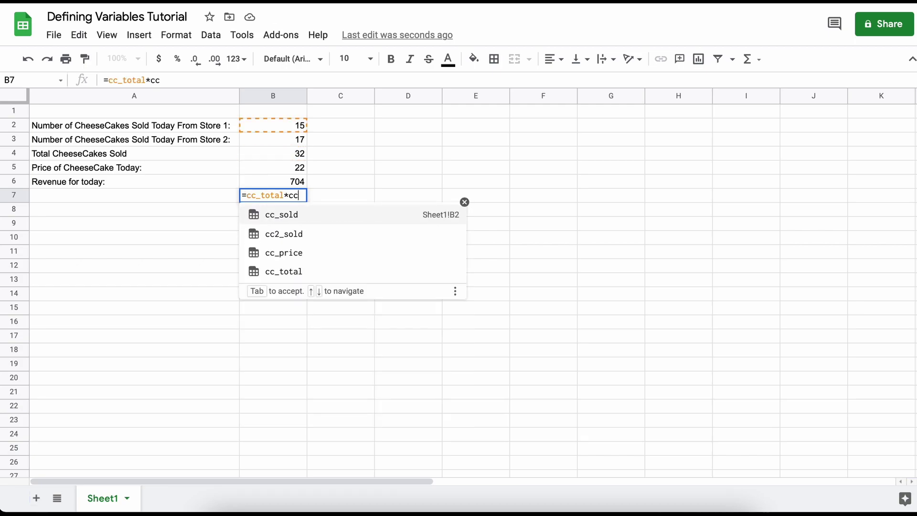
pyautogui.click(328, 253)
pyautogui.press('Return')
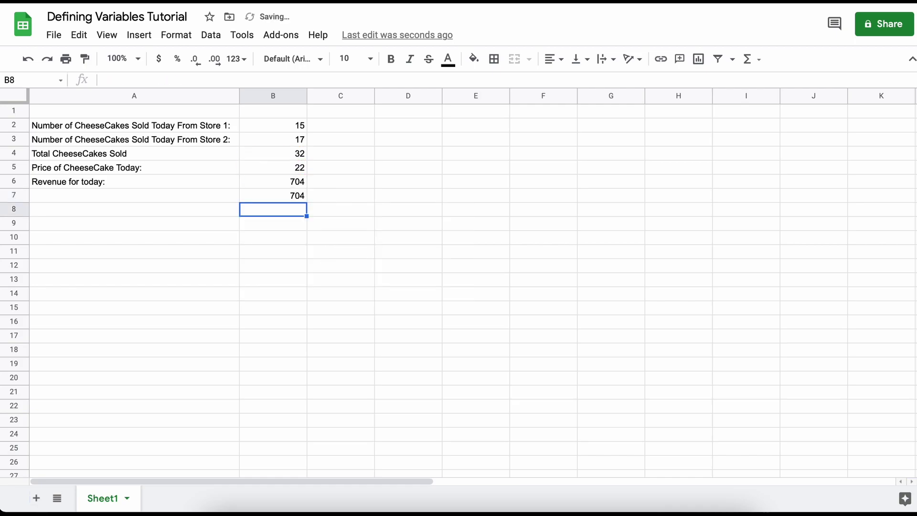
# Label C7 '<- Total Revenue for today'.
pyautogui.click(293, 188)
pyautogui.click(322, 196)
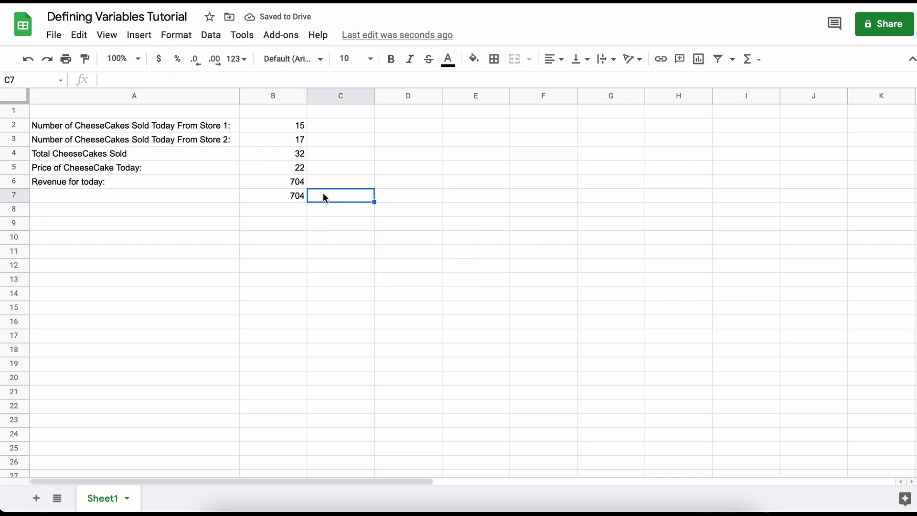
pyautogui.write('<- Total Revenue for today')
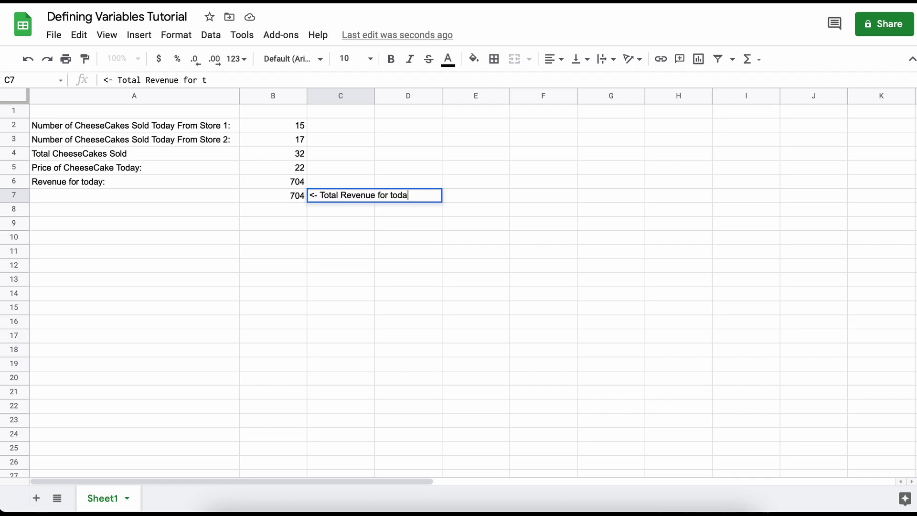
pyautogui.press('Return')
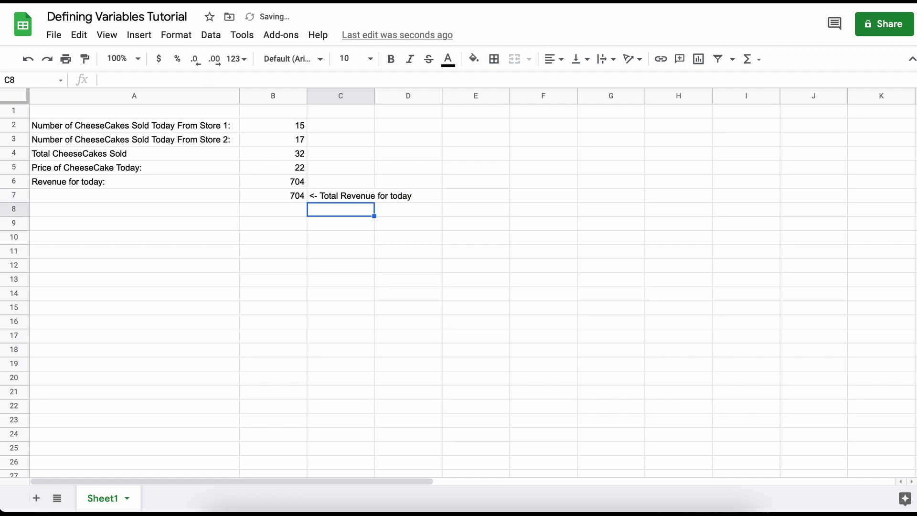
# Try a price of 25, set store 1 sales to 14, then set the price to 81.
pyautogui.click(274, 168)
pyautogui.write('25')
pyautogui.press('Return')
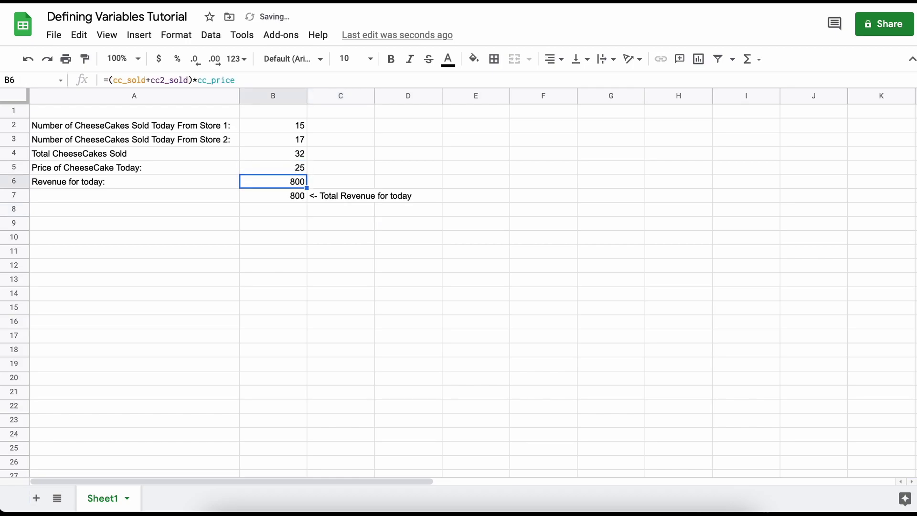
pyautogui.click(290, 127)
pyautogui.write('14')
pyautogui.press('Return')
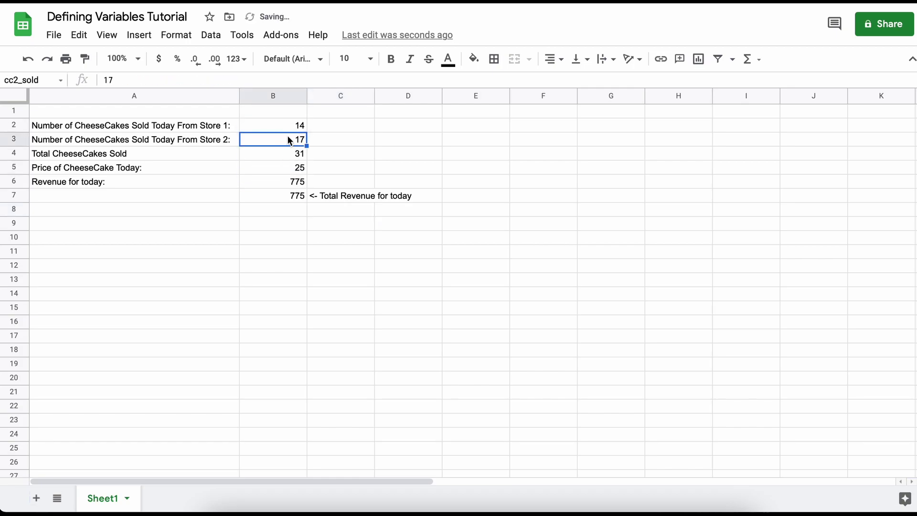
pyautogui.click(285, 169)
pyautogui.write('81')
pyautogui.press('Return')
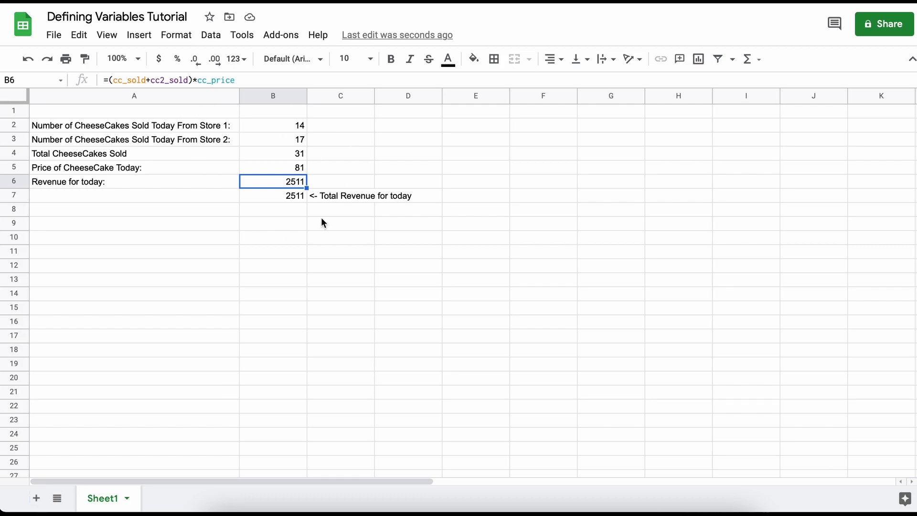
# Add a new sheet and rename it Revenues.
pyautogui.click(41, 501)
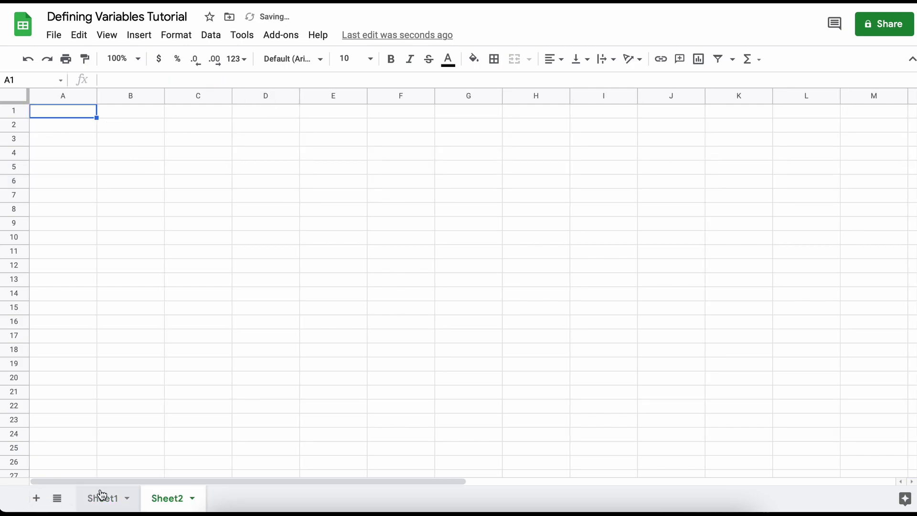
pyautogui.doubleClick(173, 499)
pyautogui.write('Revenues')
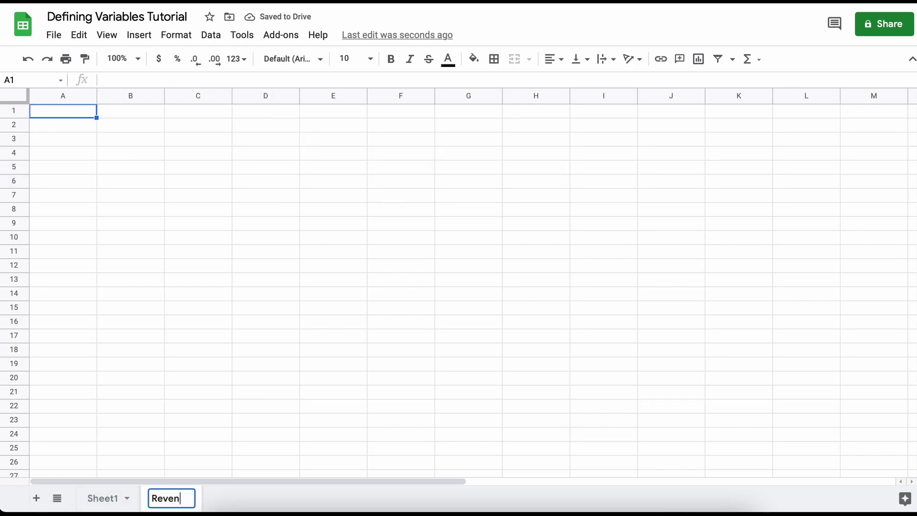
pyautogui.press('Return')
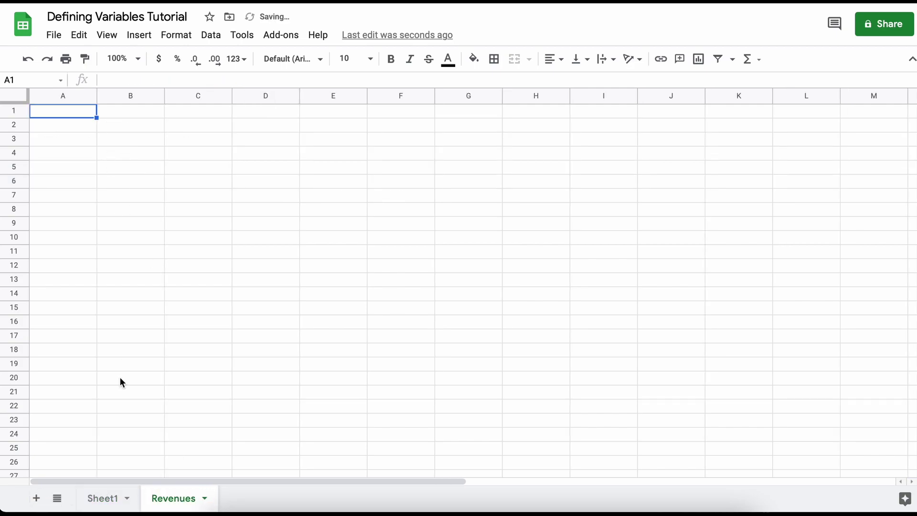
# Type 'Revenue For Today:' in A2 and widen column A to fit.
pyautogui.click(125, 127)
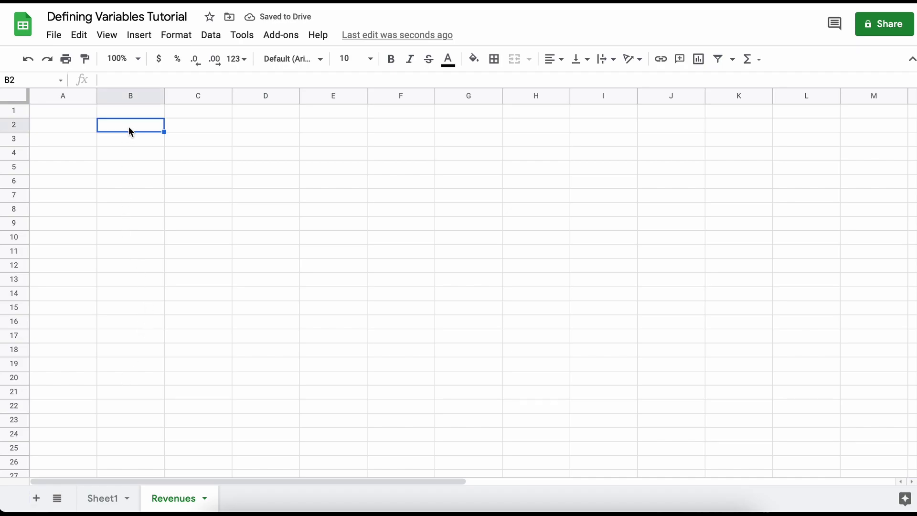
pyautogui.click(92, 123)
pyautogui.write('Revenue Fo')
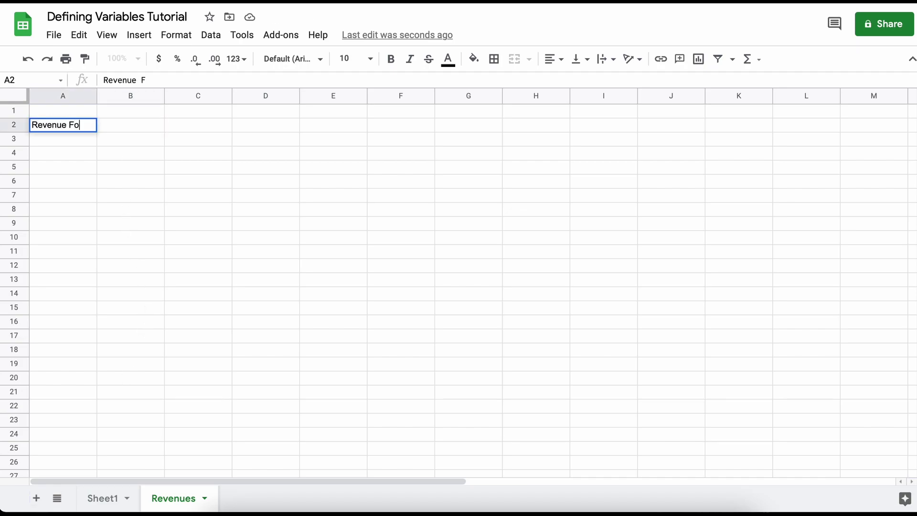
pyautogui.write('r Today:')
pyautogui.click(141, 176)
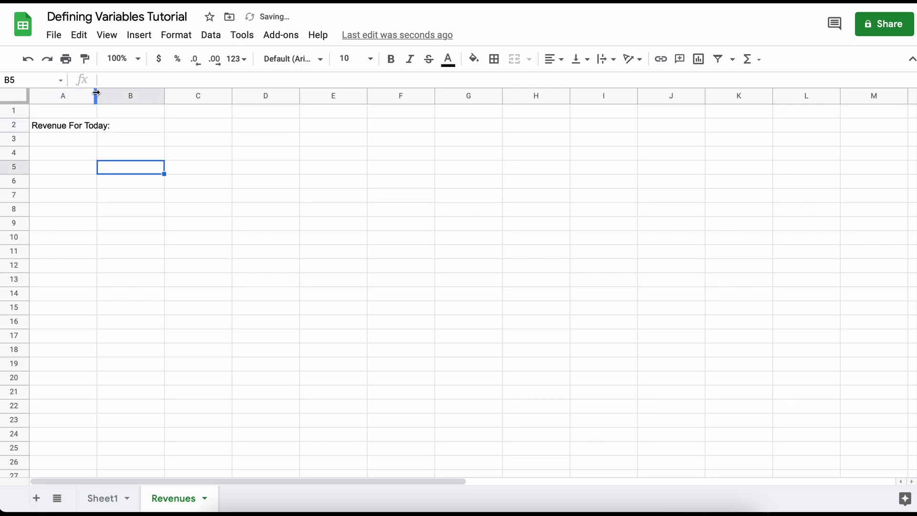
pyautogui.moveTo(96, 92); pyautogui.dragTo(114, 92)
pyautogui.click(125, 115)
# Enter a formula using cc_total and cc_price in B2, showing 2511.
pyautogui.click(124, 127)
pyautogui.write('=cc')
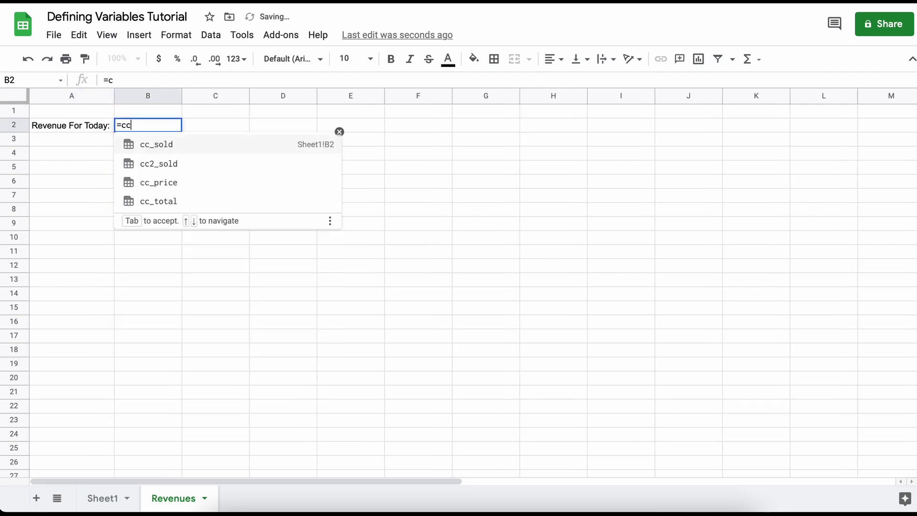
pyautogui.click(178, 200)
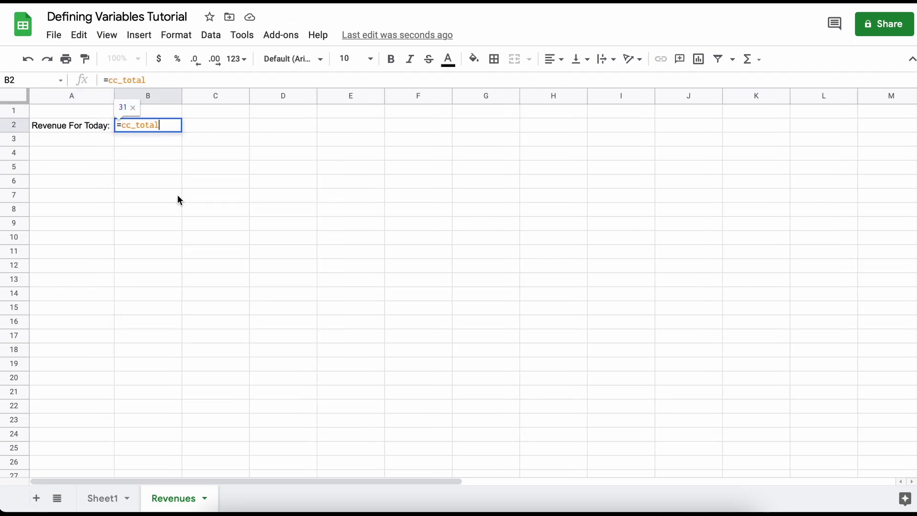
pyautogui.write('+cc')
pyautogui.click(178, 185)
pyautogui.press('Return')
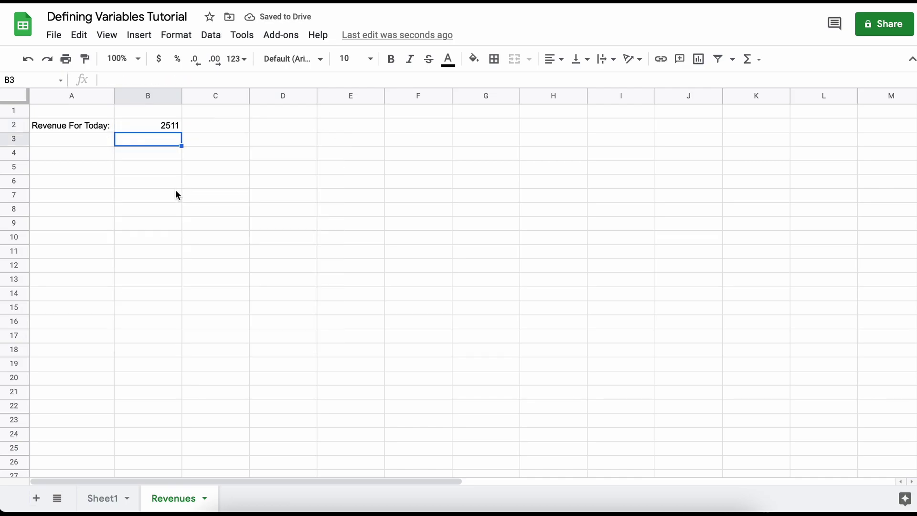
# Hide Sheet1 and clear the stray '=cc' typed into B3 of Revenues.
pyautogui.rightClick(107, 498)
pyautogui.click(139, 397)
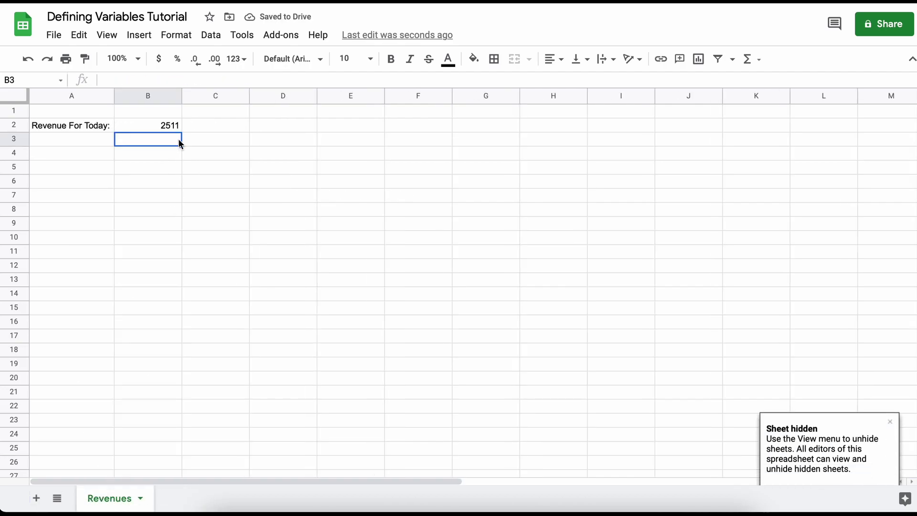
pyautogui.write('=cc')
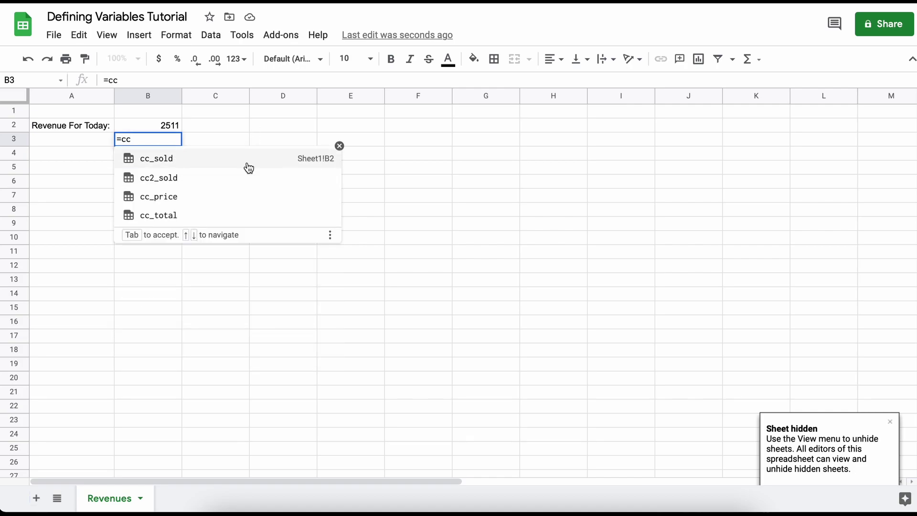
pyautogui.press('BackSpace')
pyautogui.press('BackSpace')
pyautogui.press('BackSpace')
pyautogui.click(259, 148)
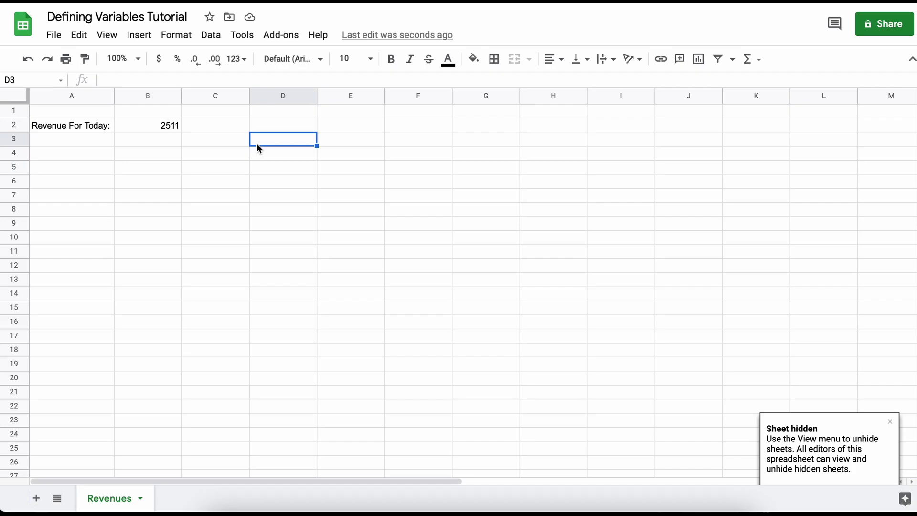